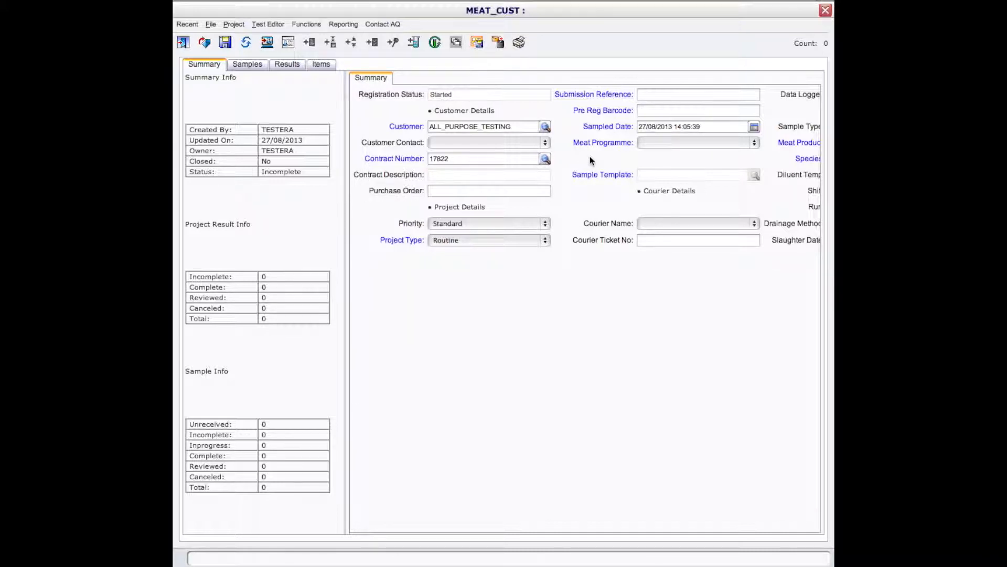
Step: Enter Demo Meat Project 1 as the submission reference and DMP 123 as the pre-registration barcode
scroll(591, 157, "right", 5)
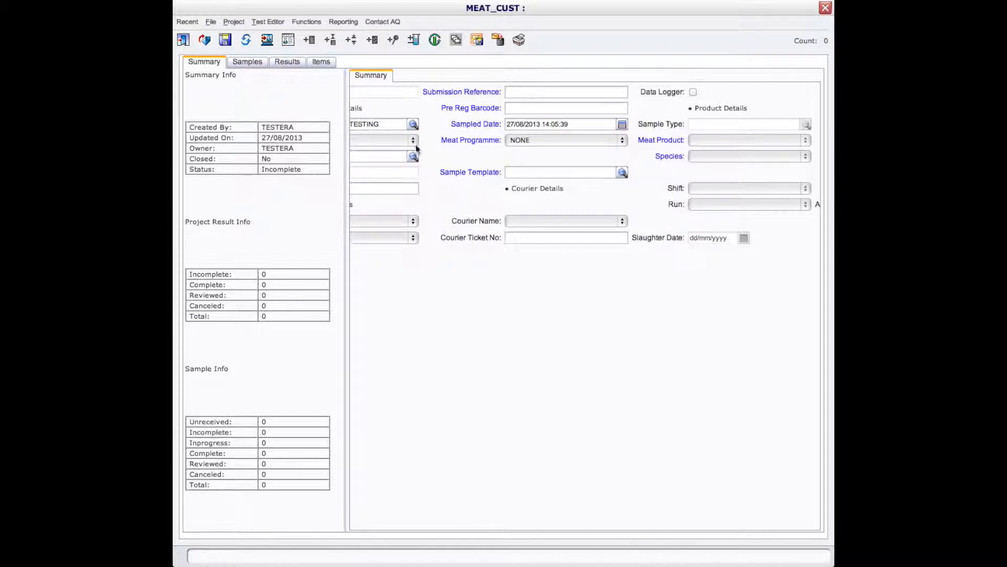
left_click(518, 92)
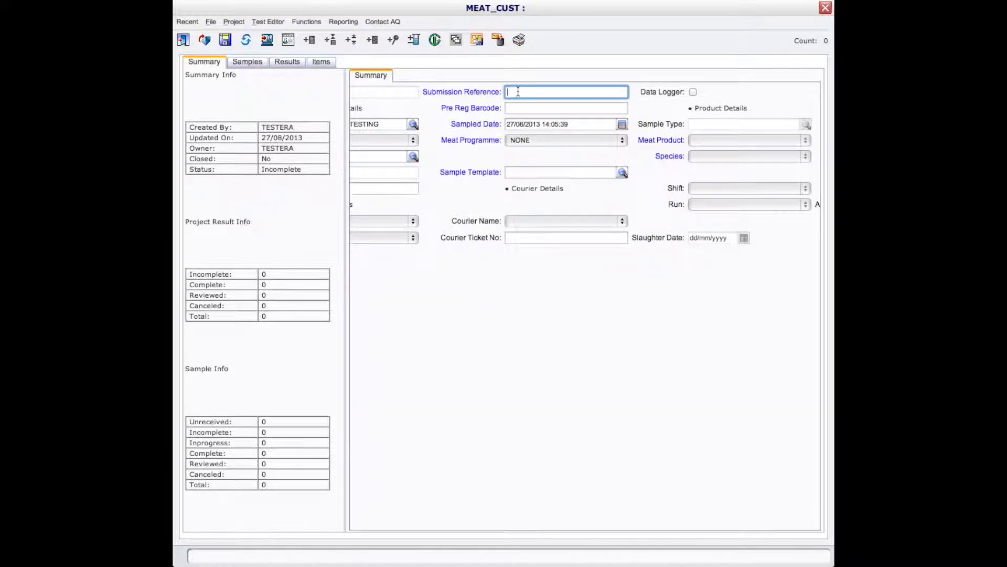
type("Demo Meat Project 1")
key("Tab")
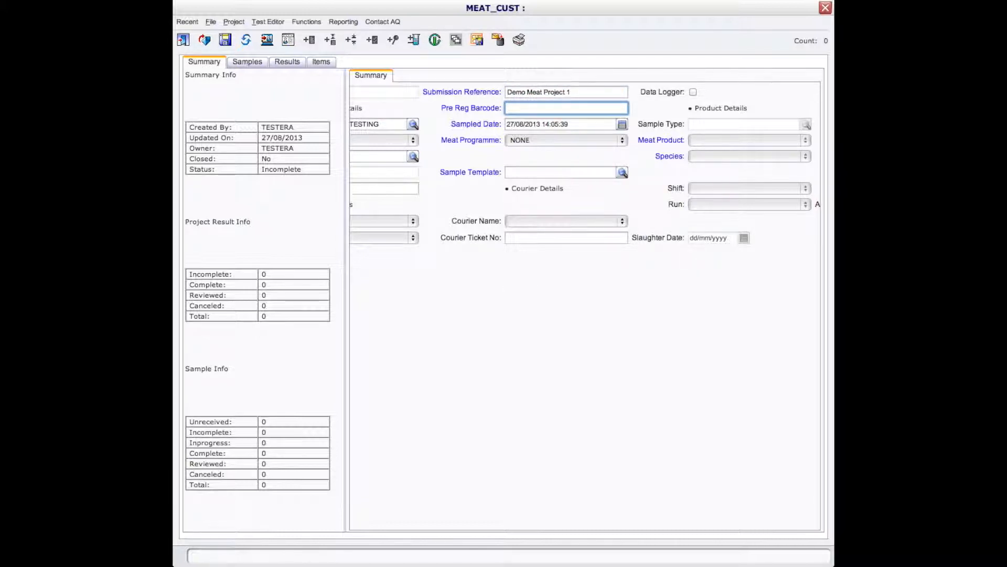
type("DMP 123")
Step: Choose NONE as the meat programme and BULK_PRODUCT as the sample template
left_click(624, 142)
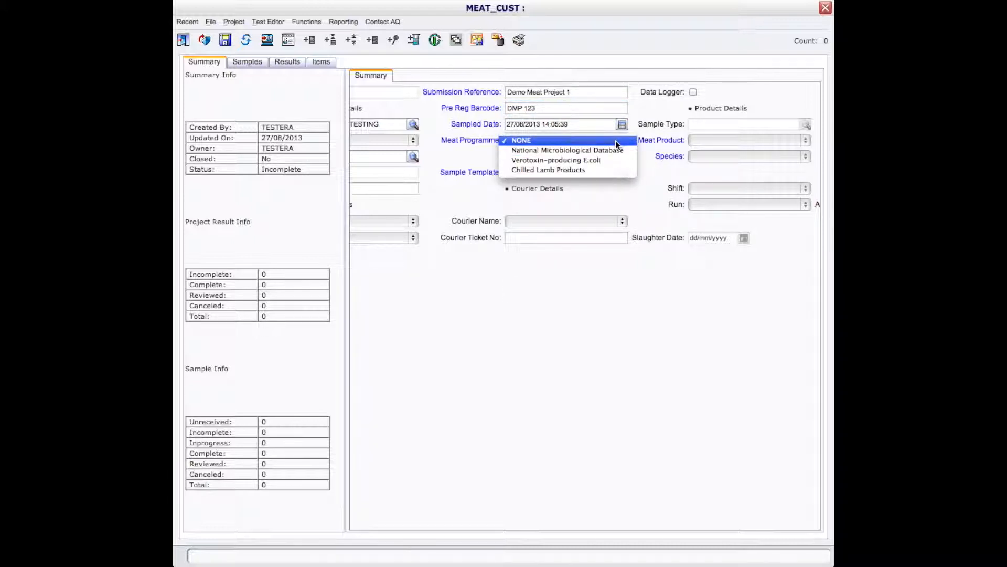
left_click(621, 147)
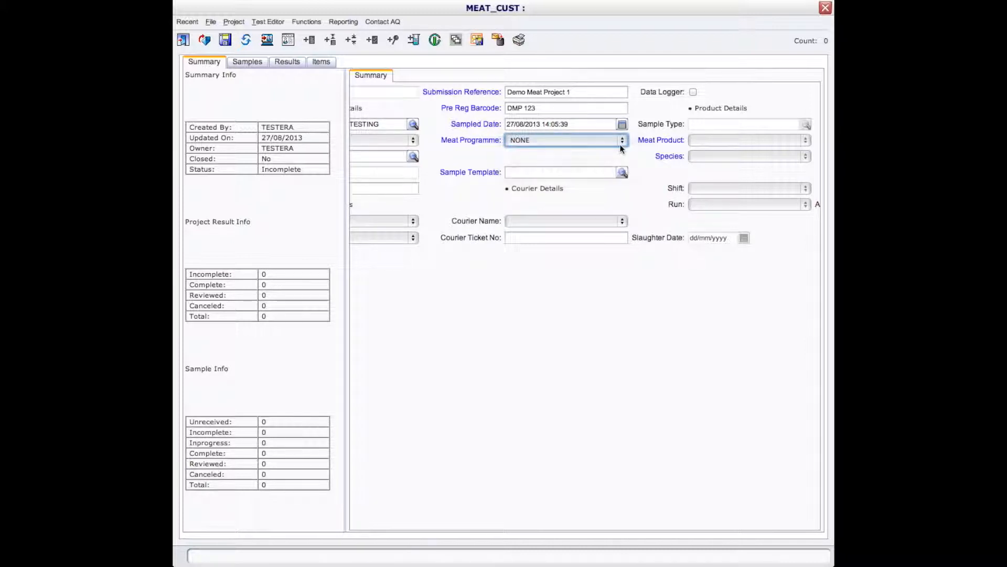
left_click(623, 174)
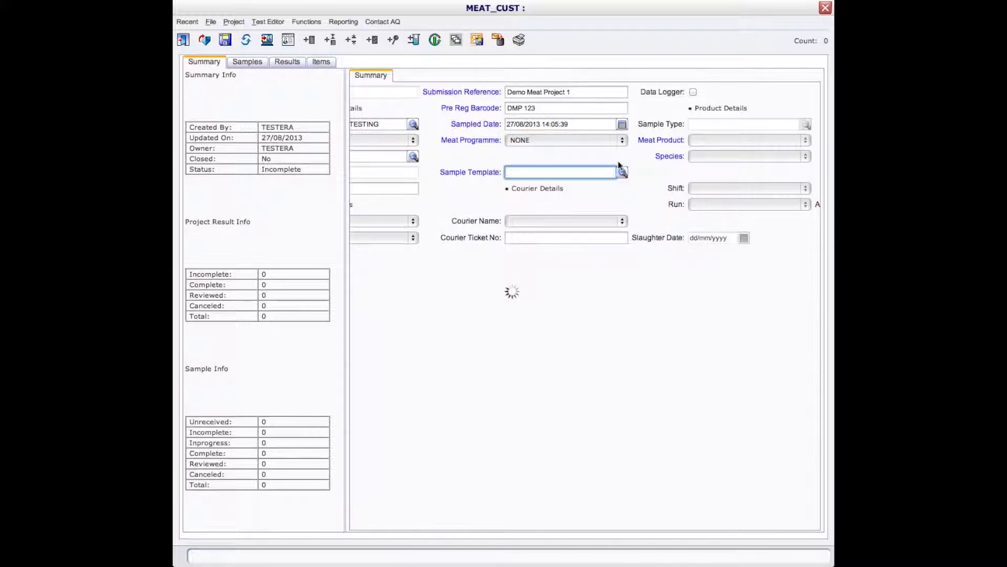
left_click(622, 171)
left_click(606, 227)
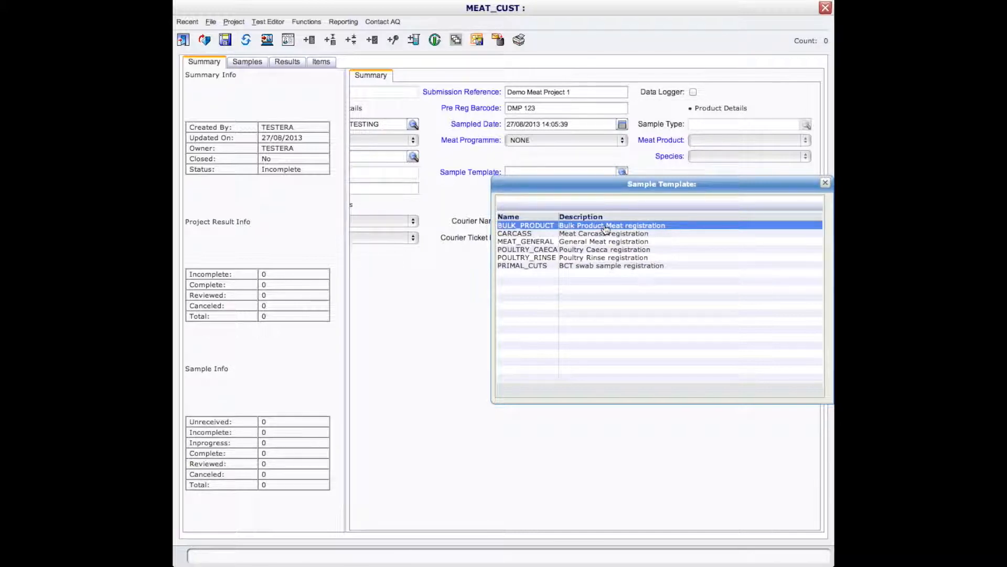
double_click(605, 228)
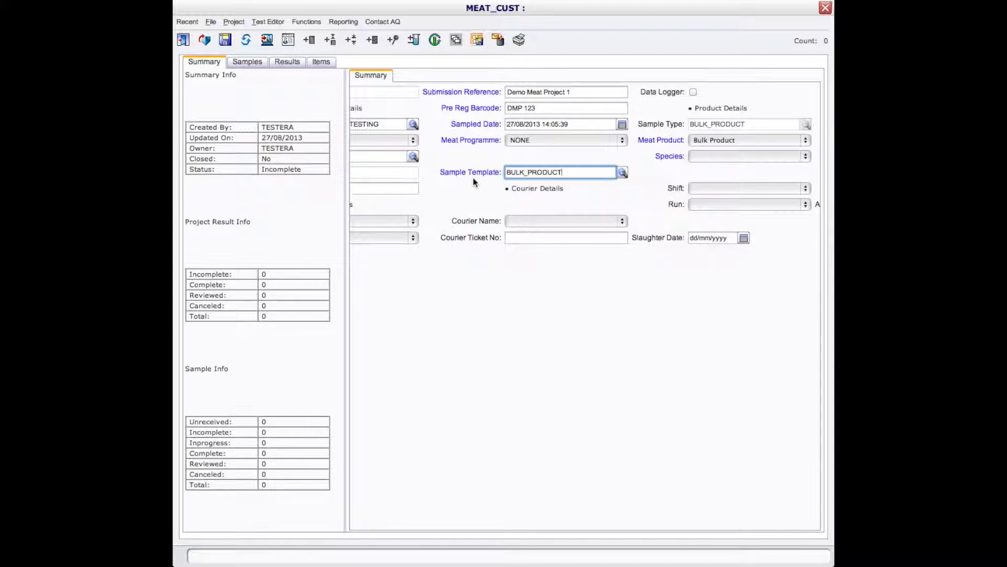
left_click(503, 289)
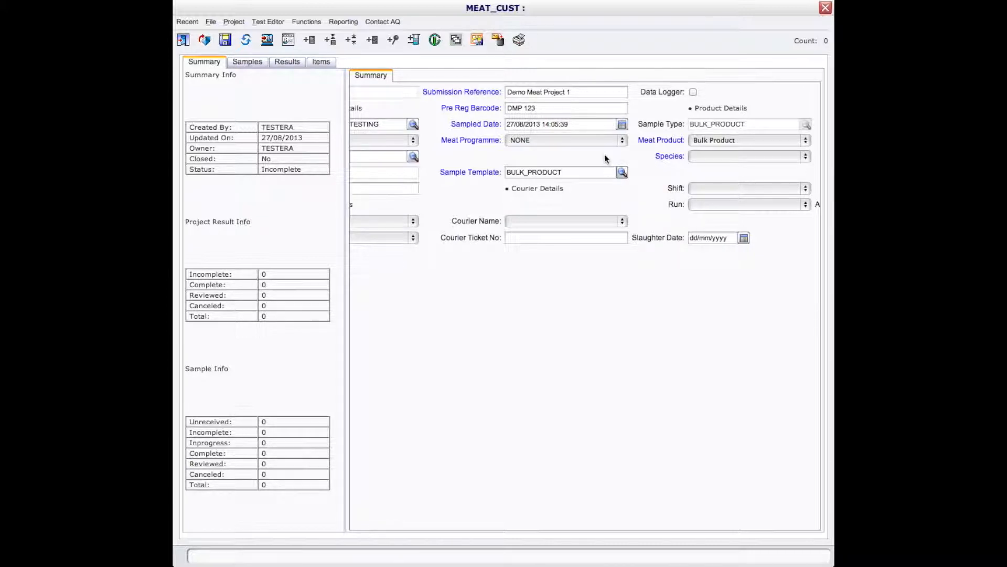
Step: Set the product's species to Bobby Calf, then save the project and continue to sample login
scroll(606, 158, "right", 5)
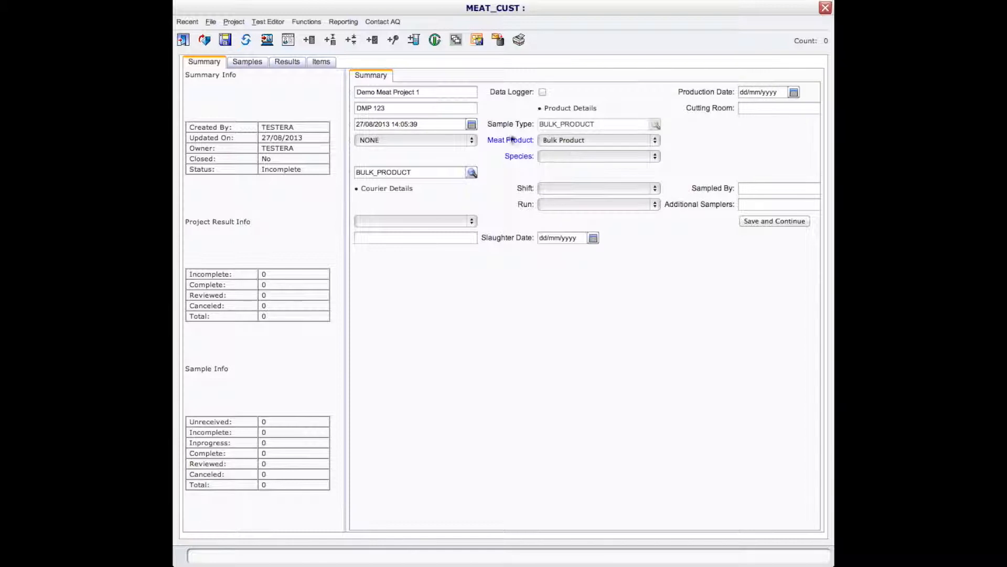
left_click(656, 157)
left_click(650, 166)
left_click(767, 223)
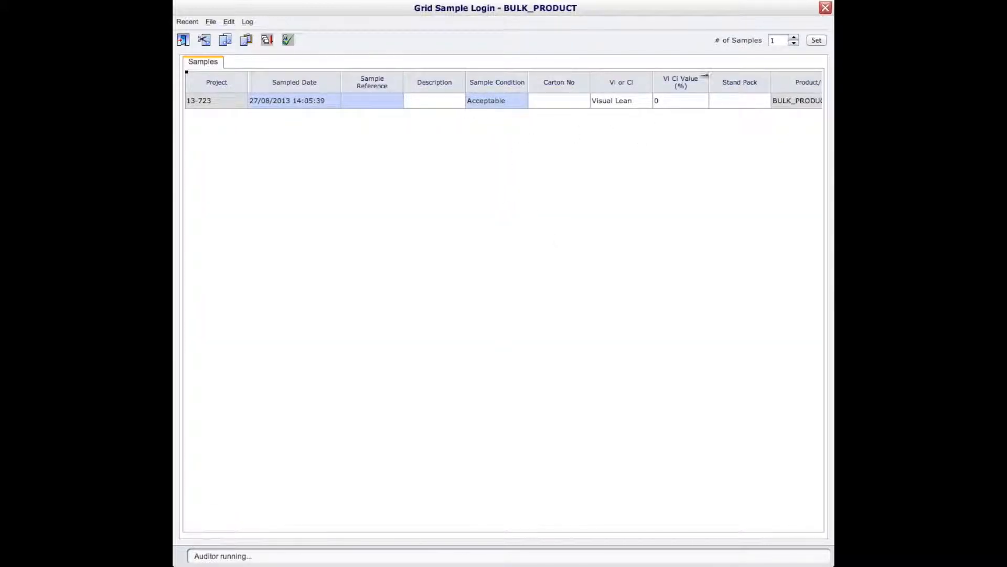
Step: Set the number of samples in the login grid to 5
left_click(779, 41)
double_click(783, 40)
left_click(817, 42)
double_click(781, 42)
type("5")
left_click(822, 42)
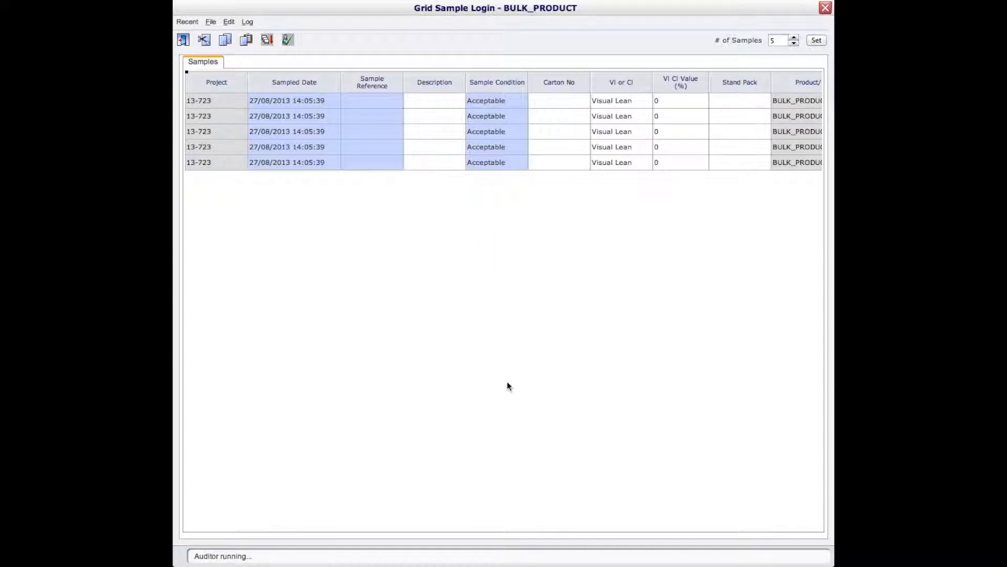
Step: Fill in Bulk Product as the sample reference for all five samples and log the samples
double_click(382, 106)
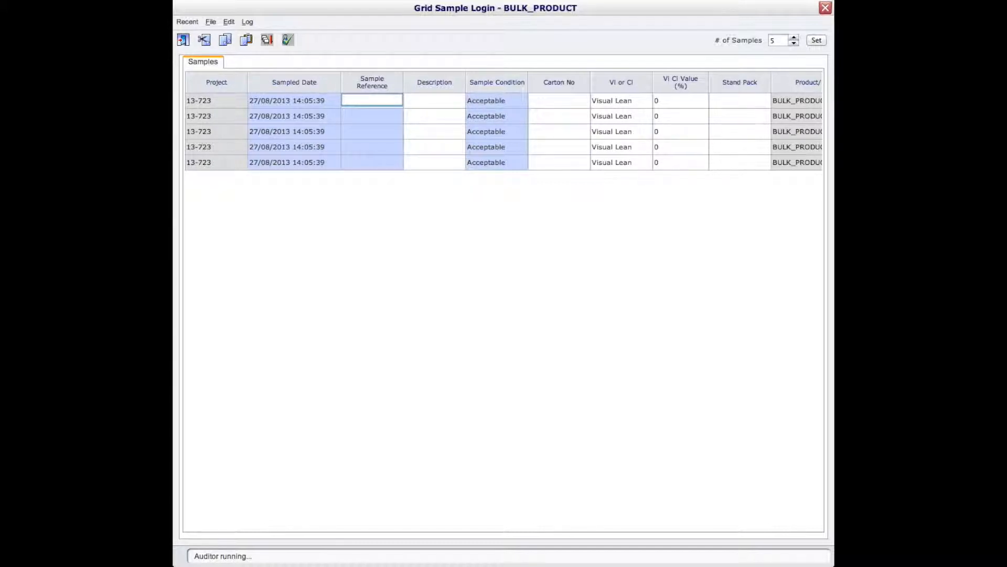
type("Bulk Product")
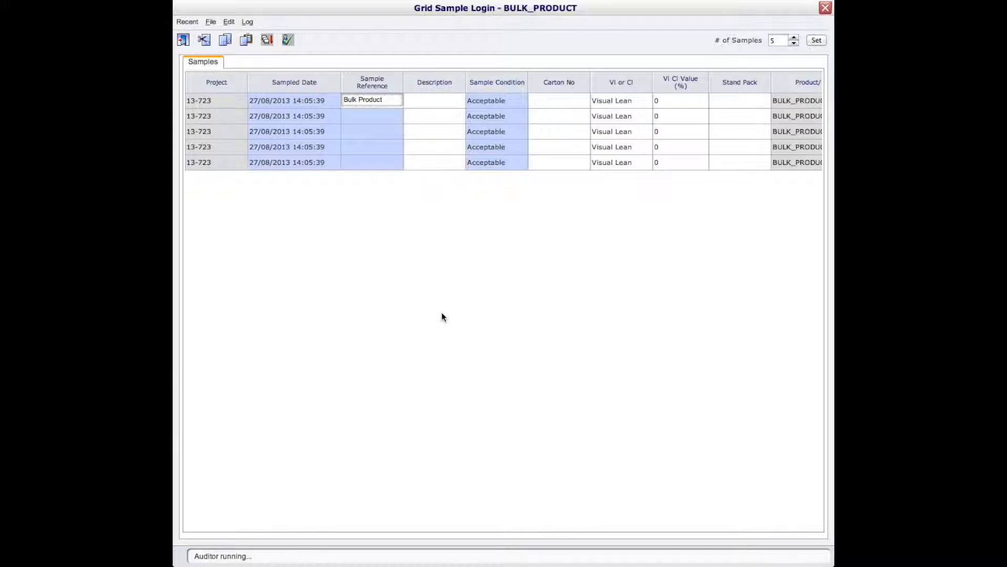
scroll(444, 317, "right", 5)
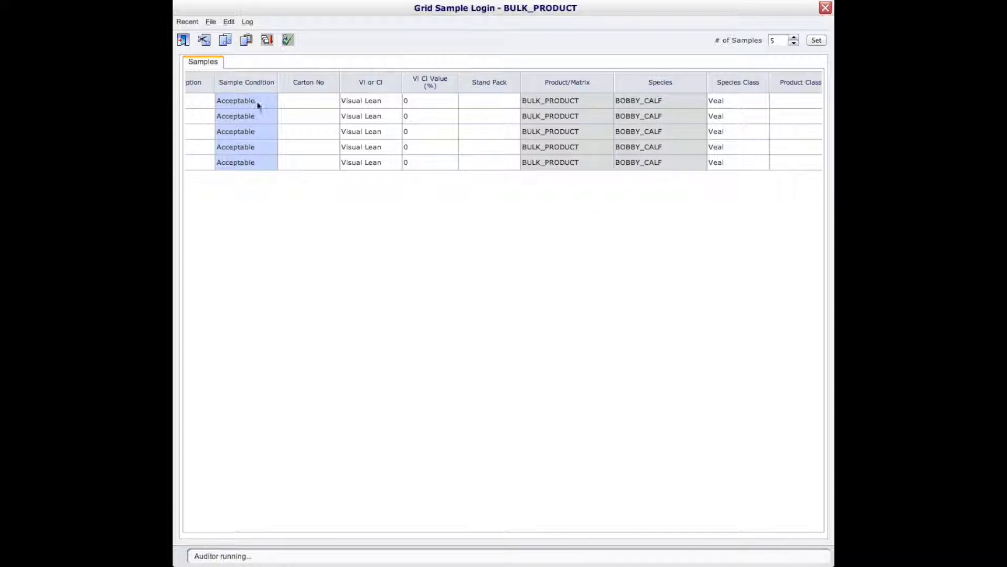
scroll(420, 234, "left", 5)
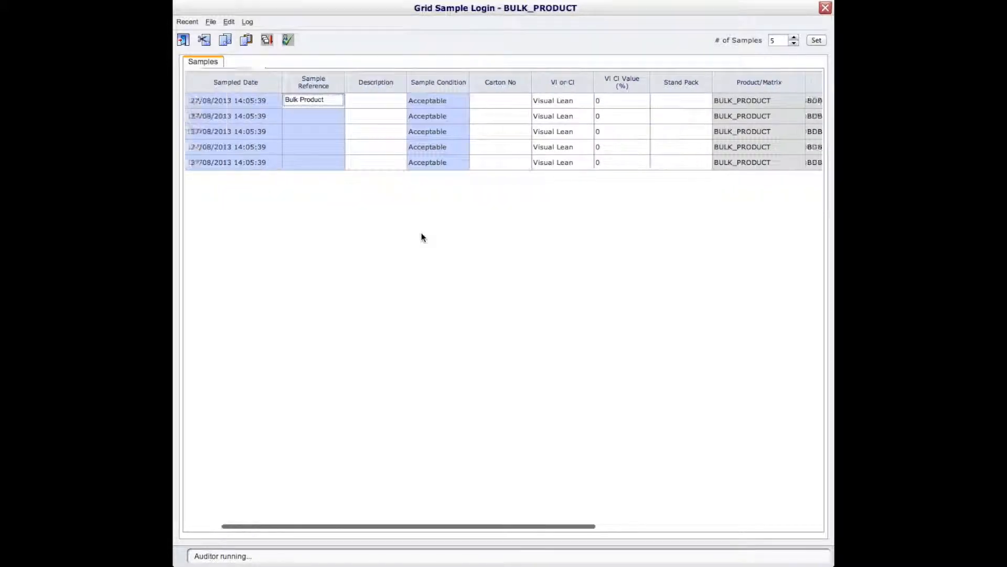
left_click(266, 43)
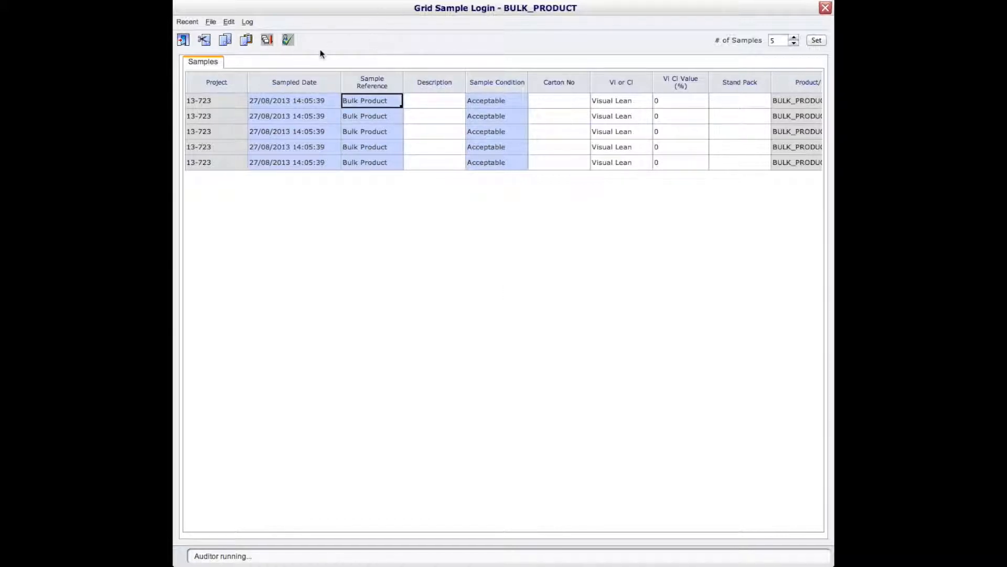
left_click(290, 44)
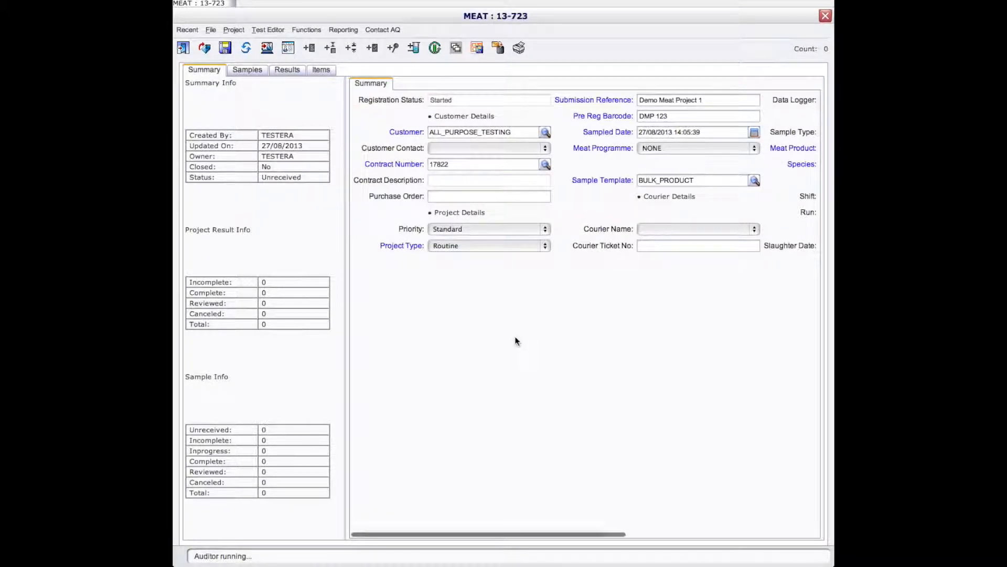
Step: Show the project's samples, then tick and expand the first sample
left_click(239, 72)
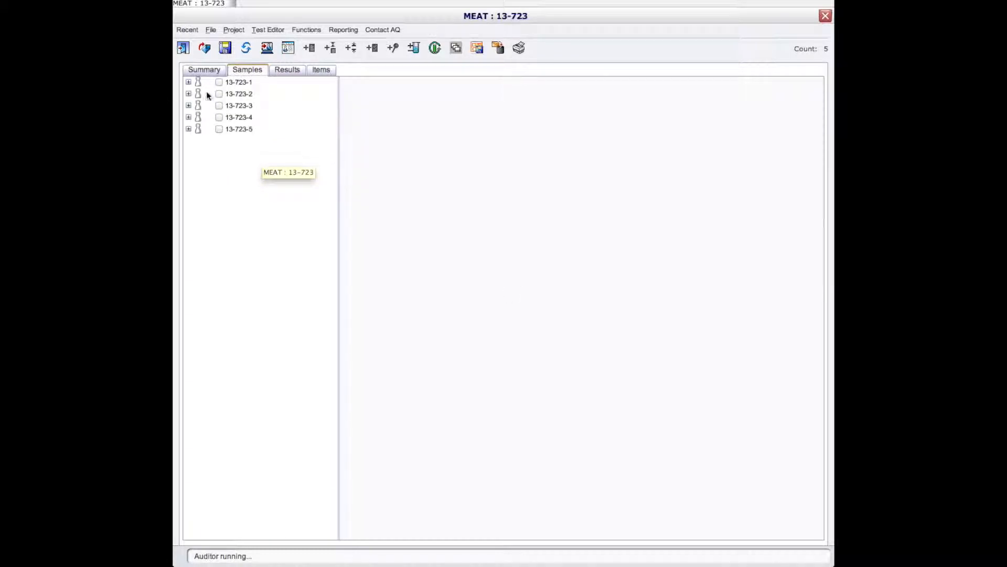
left_click(219, 82)
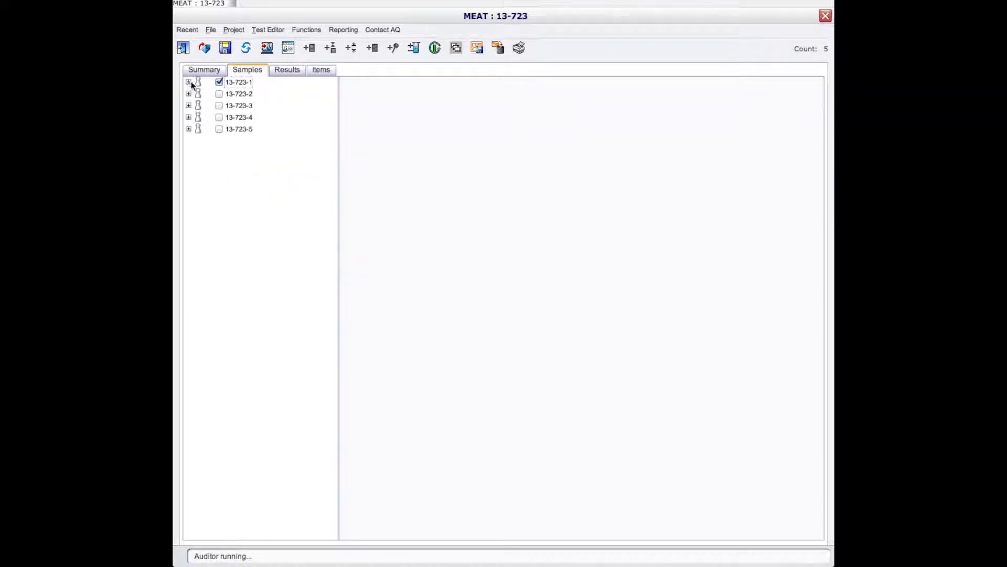
left_click(189, 82)
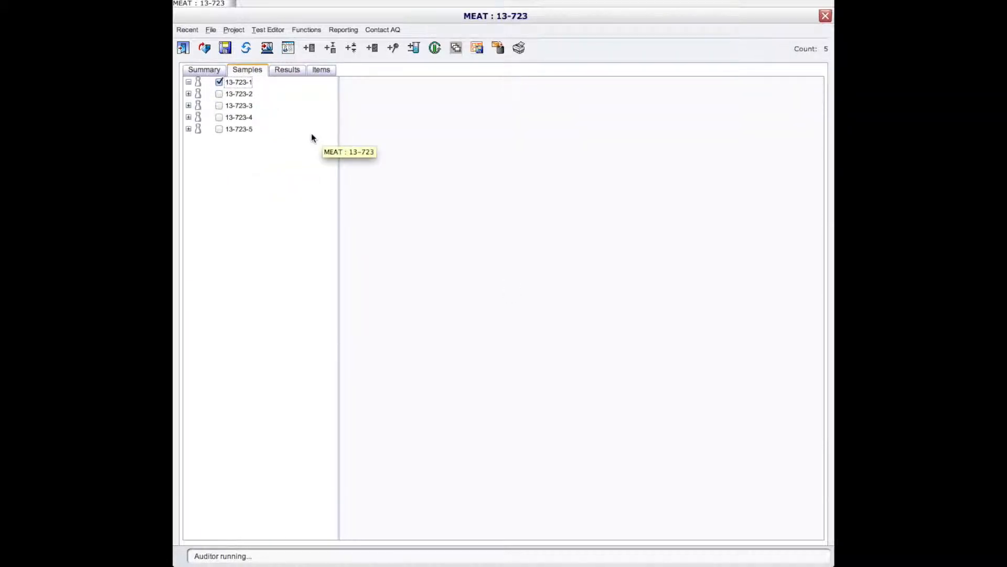